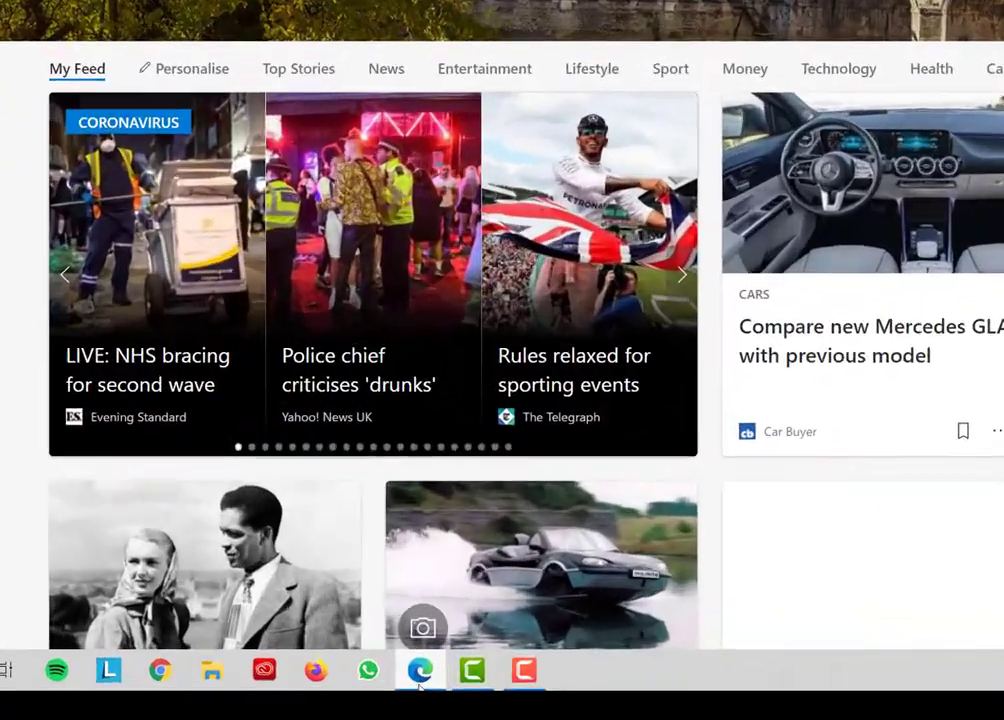
- Go to youtube.com from the address bar suggestion
mouse_move(421, 684)
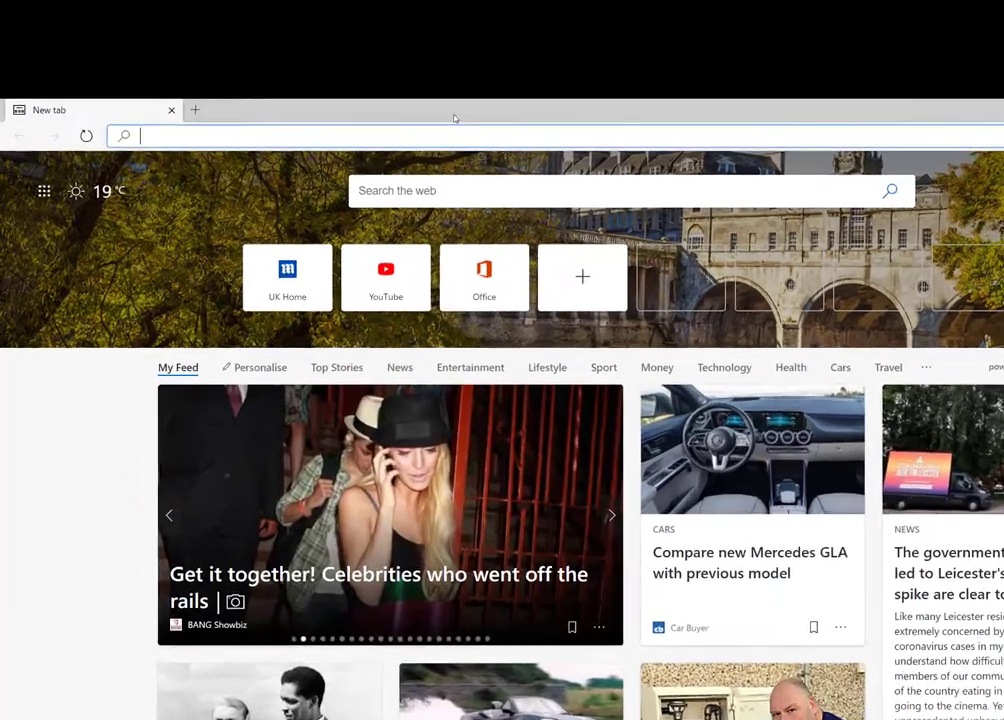
type("youtube.com")
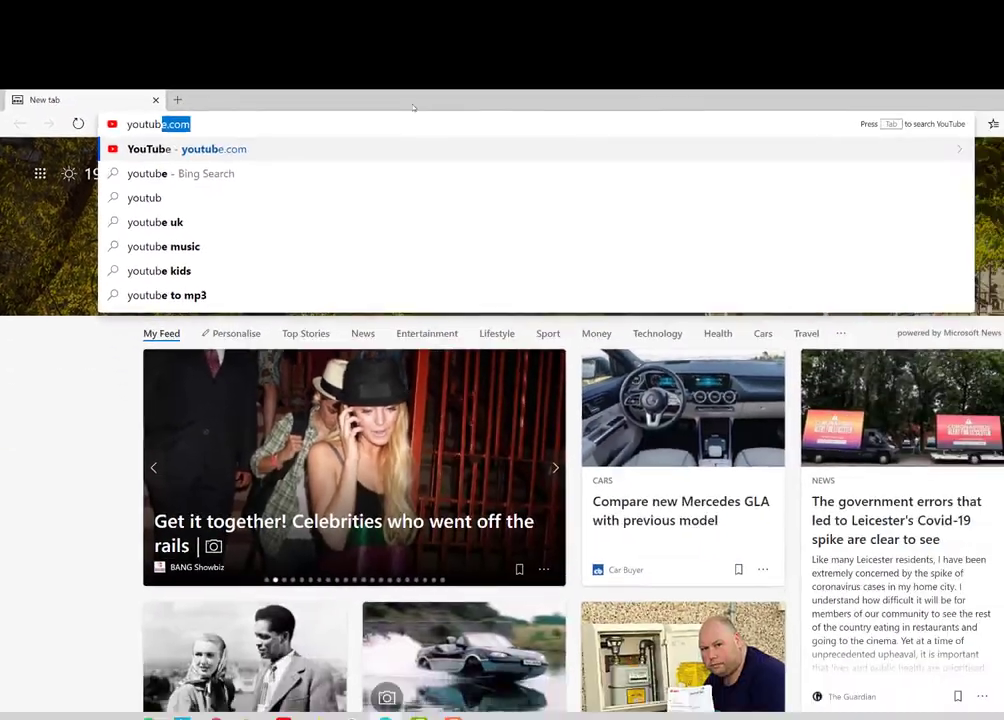
key("Return")
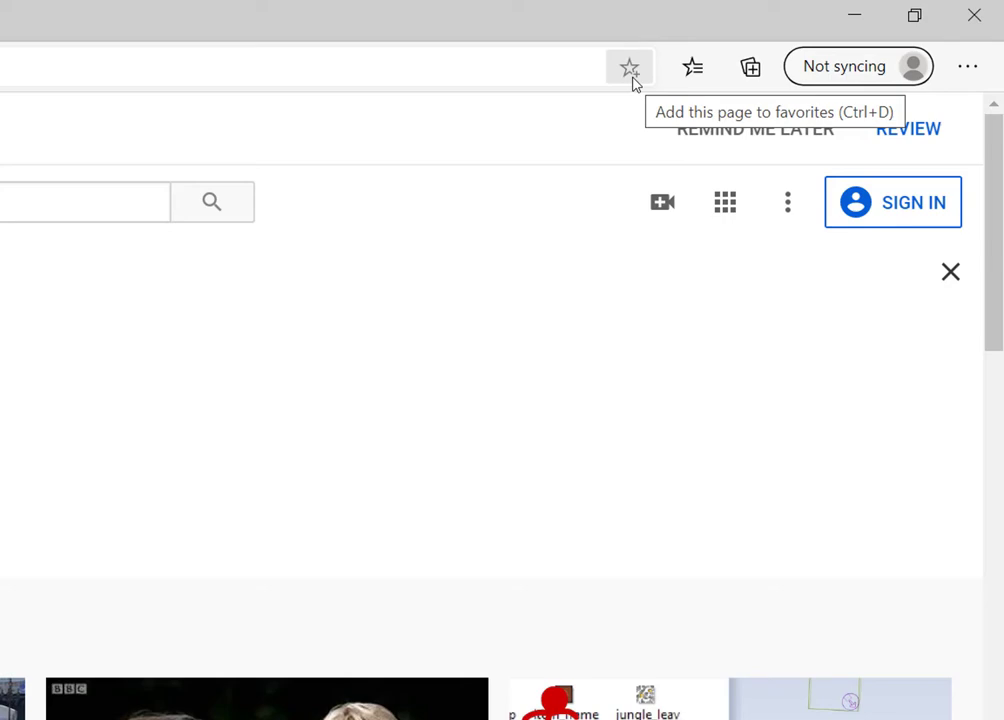
- Save the YouTube page as a favorite named YouTube in the Favorites bar folder
left_click(630, 72)
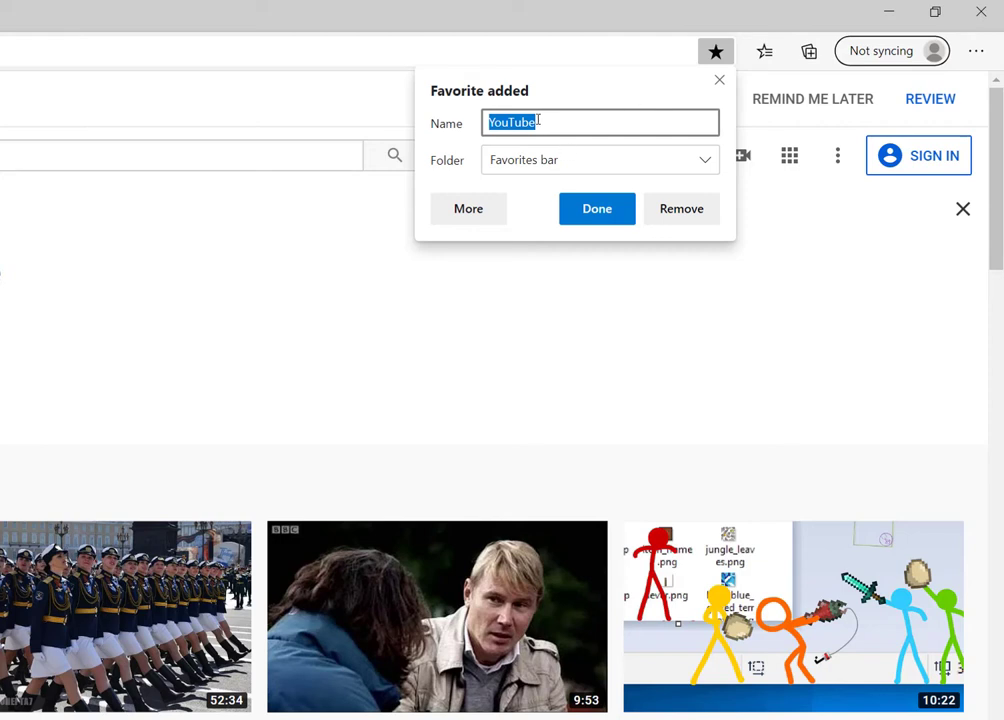
left_click(659, 124)
type("V")
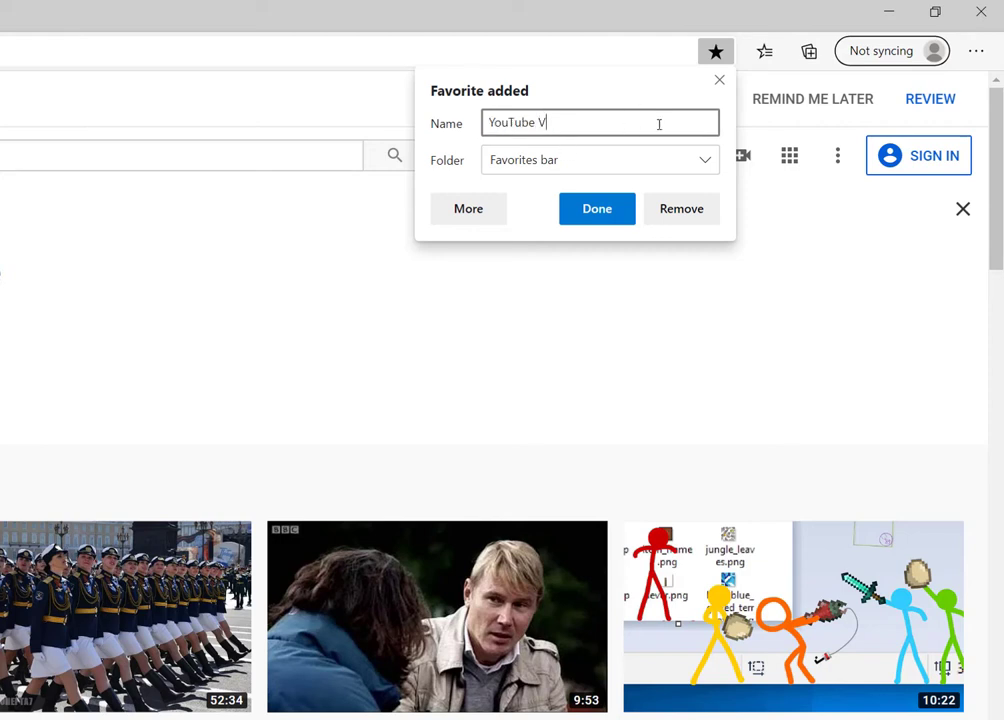
type("ideos")
key("BackSpace")
key("BackSpace")
key("BackSpace")
key("BackSpace")
left_click(699, 167)
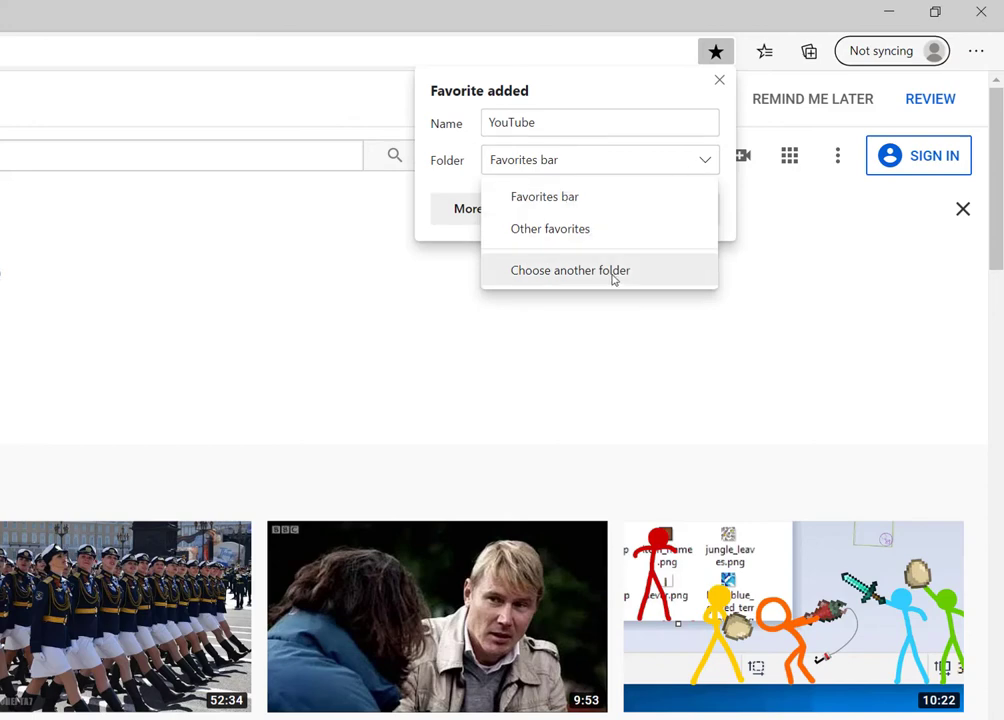
left_click(591, 206)
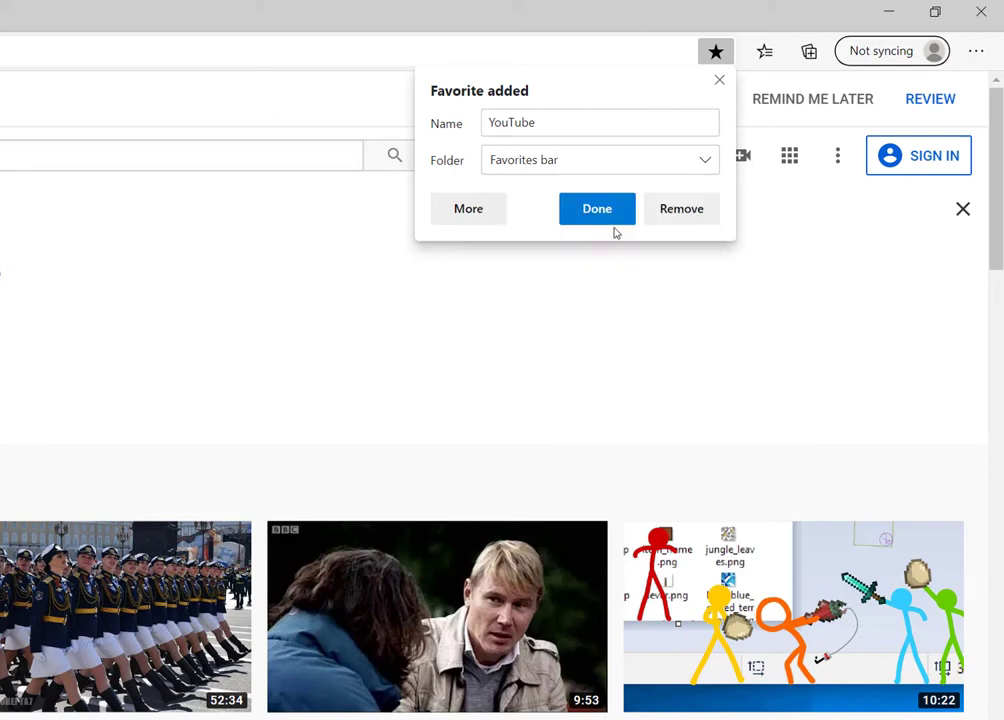
left_click(616, 213)
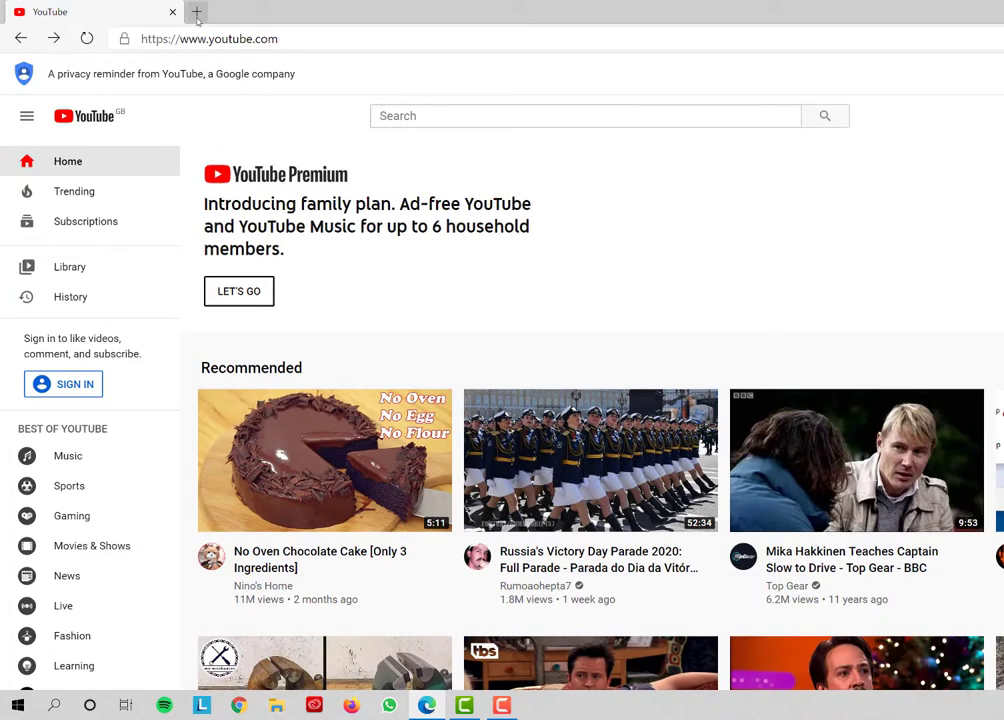
- In a new tab, load the Netflix United Kingdom site from the netf suggestion
left_click(197, 14)
type("ne")
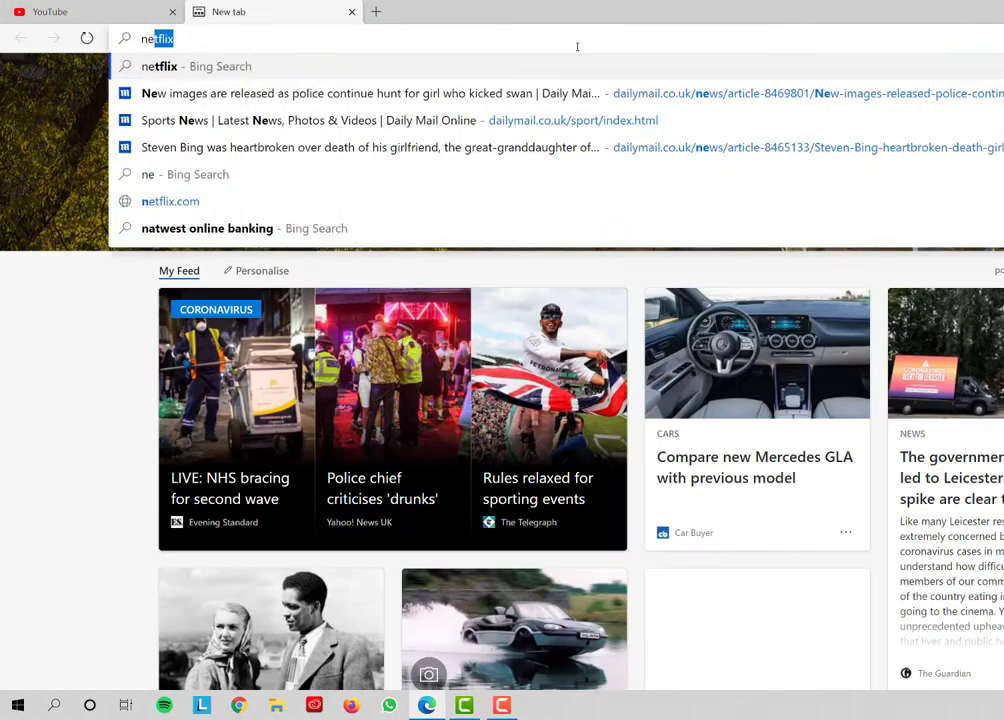
type("tf")
key("Down")
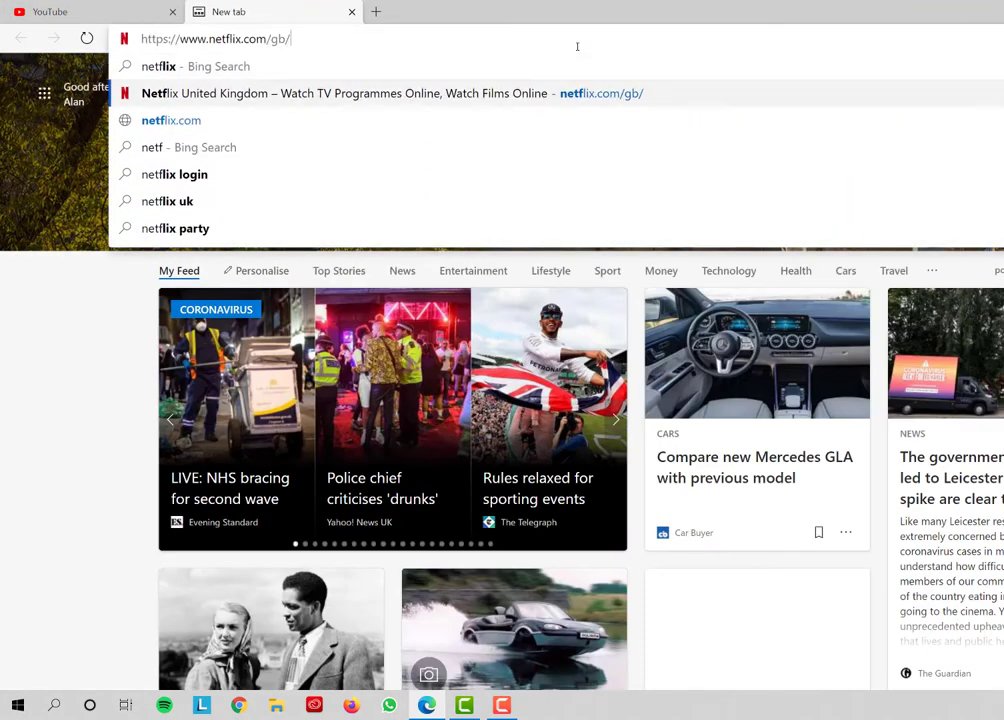
key("Return")
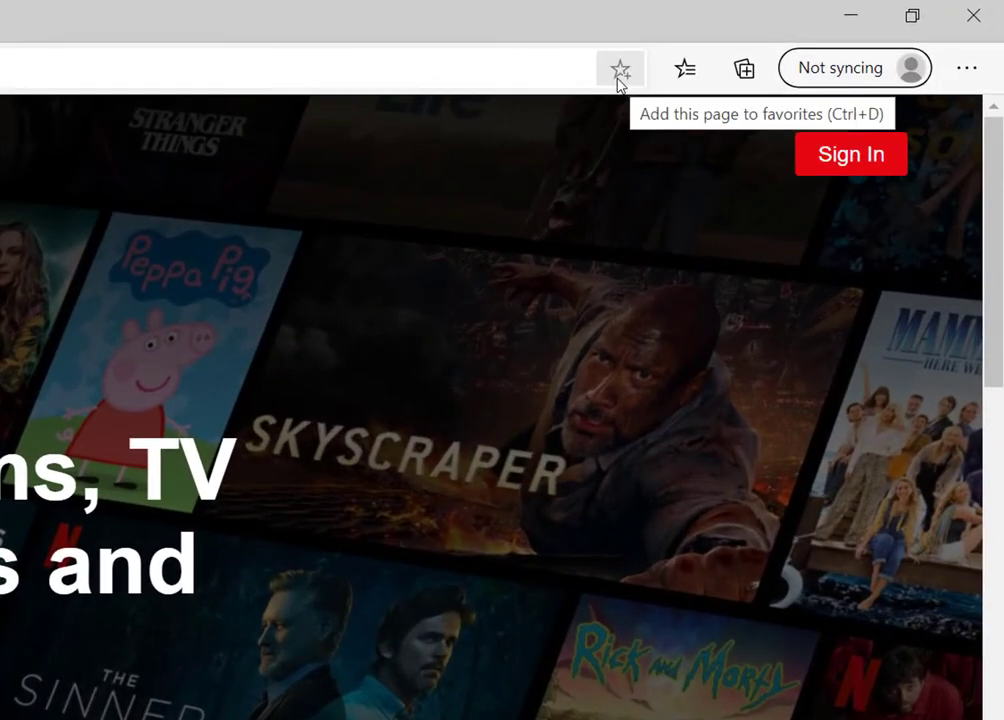
- Save the Netflix page as a favorite in the Favorites bar under its full title
left_click(620, 70)
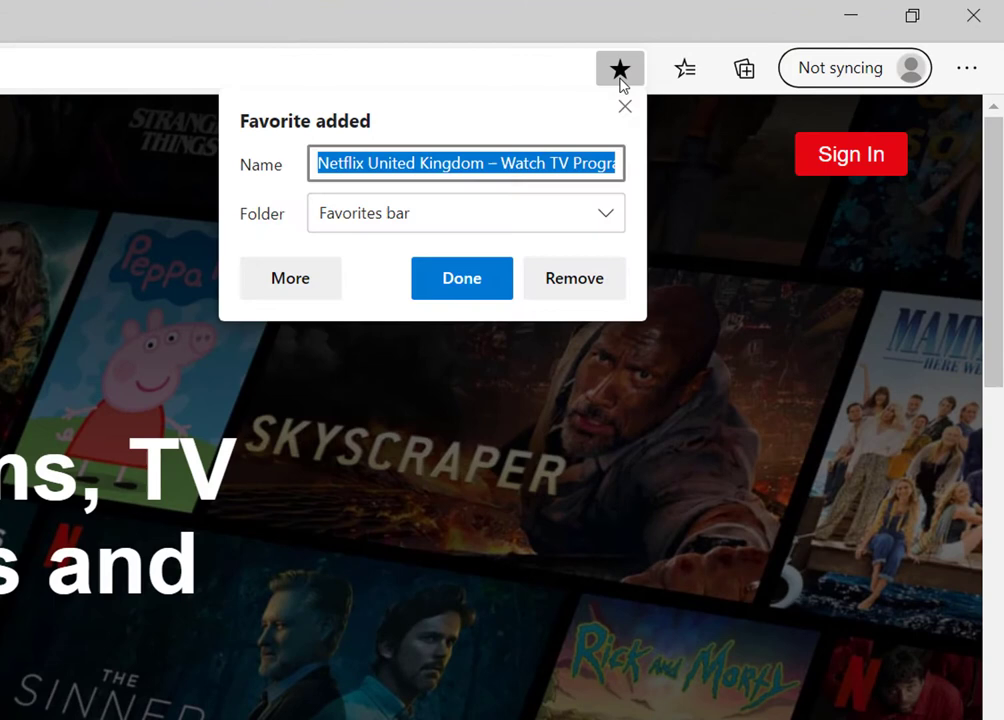
left_click(519, 227)
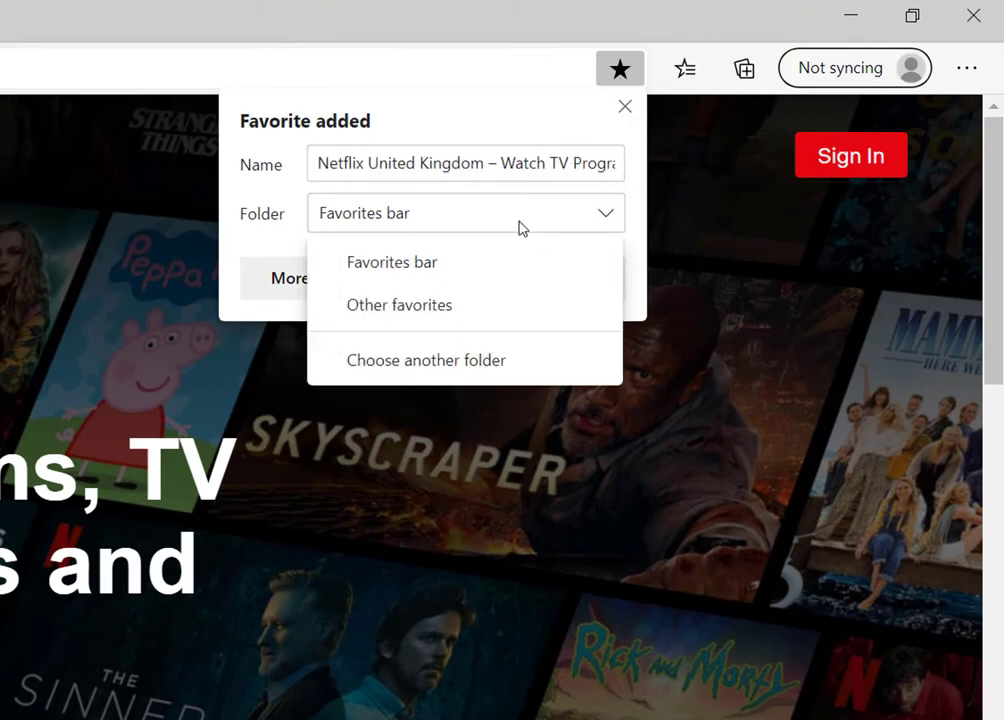
left_click(519, 227)
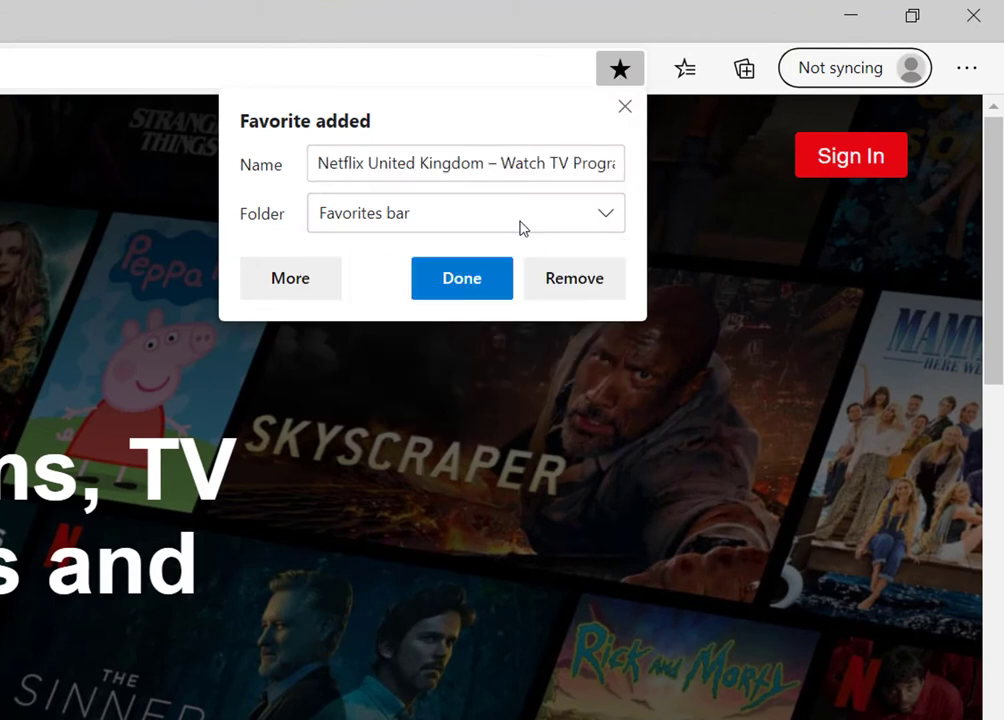
left_click(485, 290)
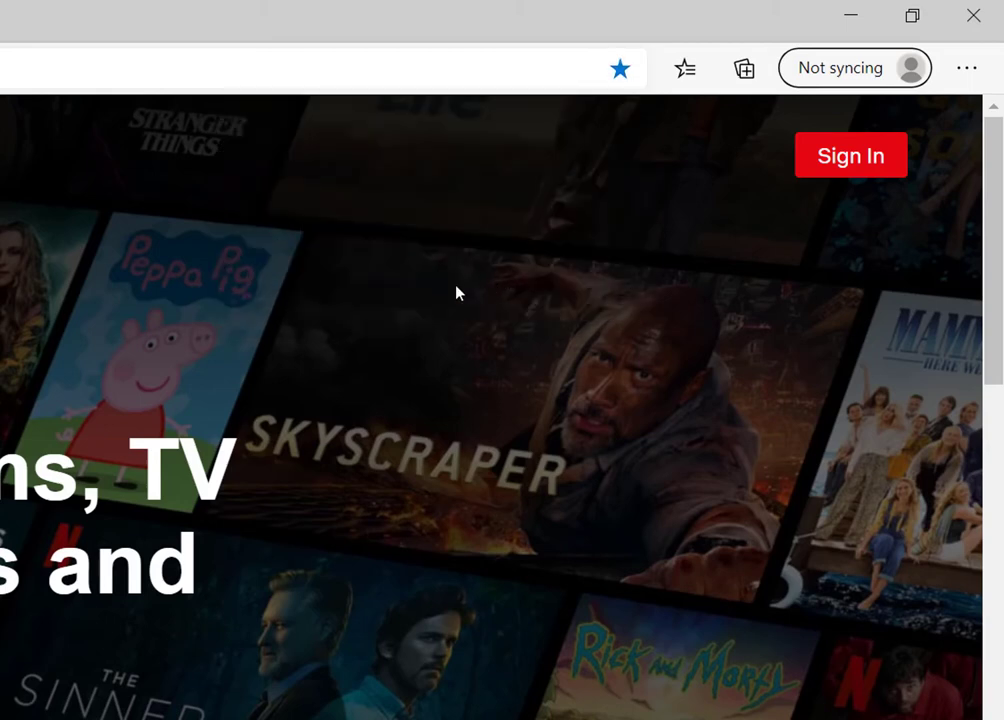
- Remove the existing Netflix favorite and add the page as a favorite again
left_click(622, 78)
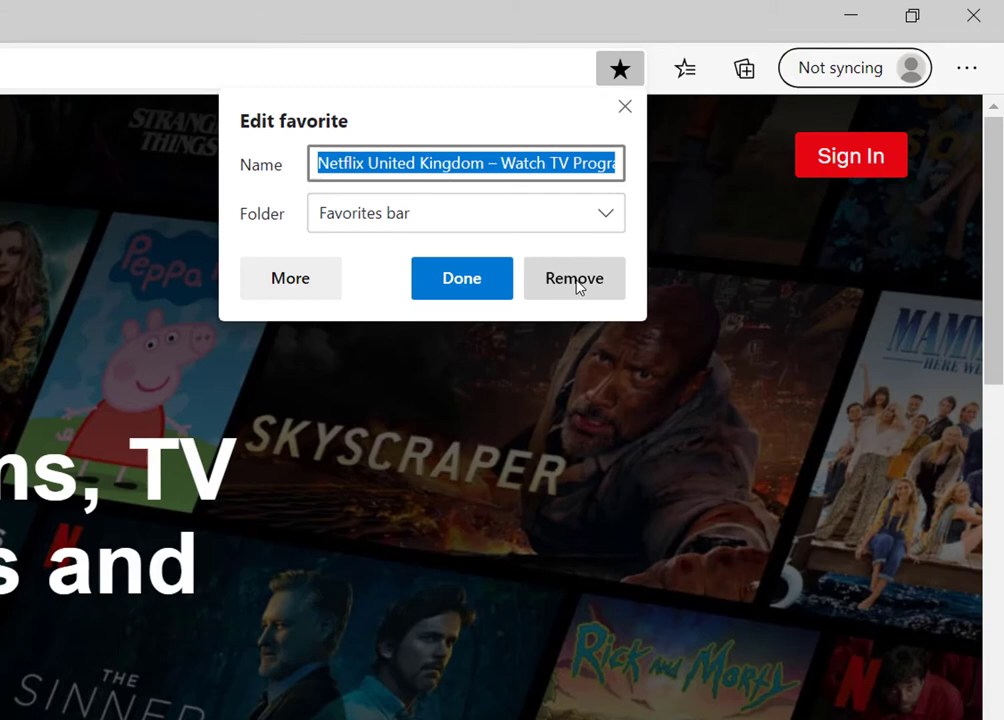
left_click(575, 285)
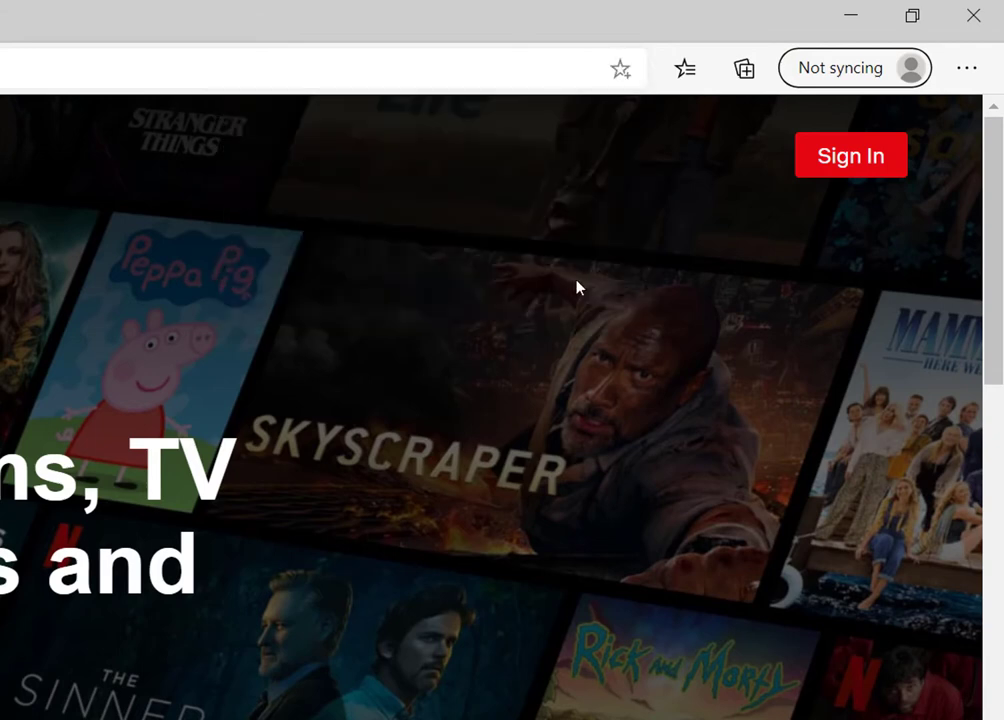
left_click(622, 70)
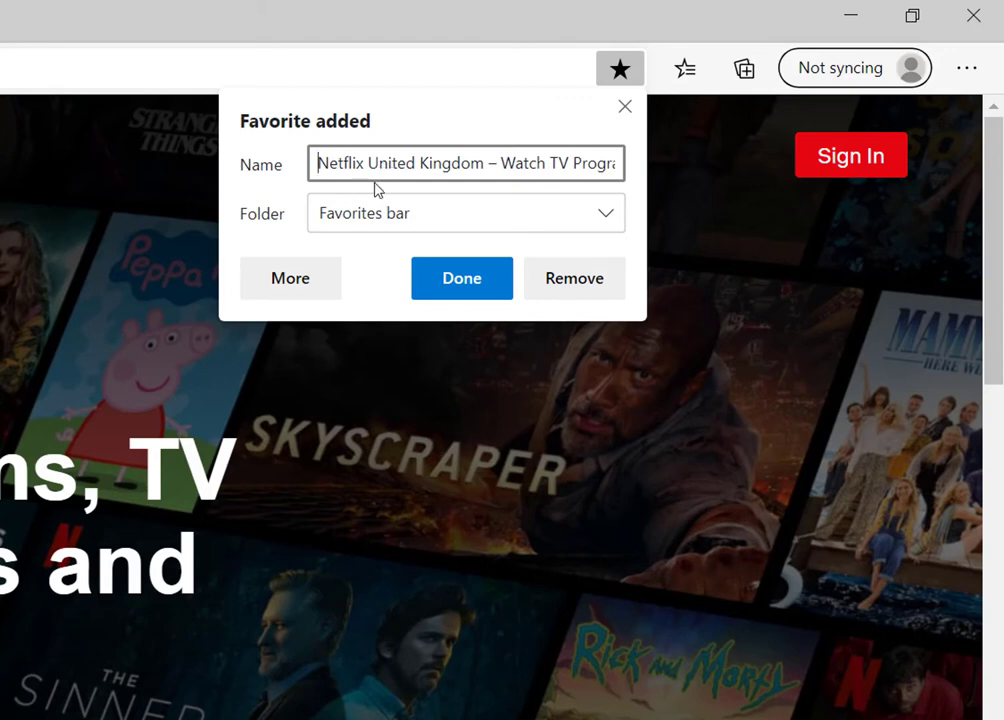
- Trim the favorite's name down to 'Netflix' and save it in the Favorites bar
left_click_drag(463, 163, 318, 163)
left_click(490, 163)
key("shift+End")
key("BackSpace")
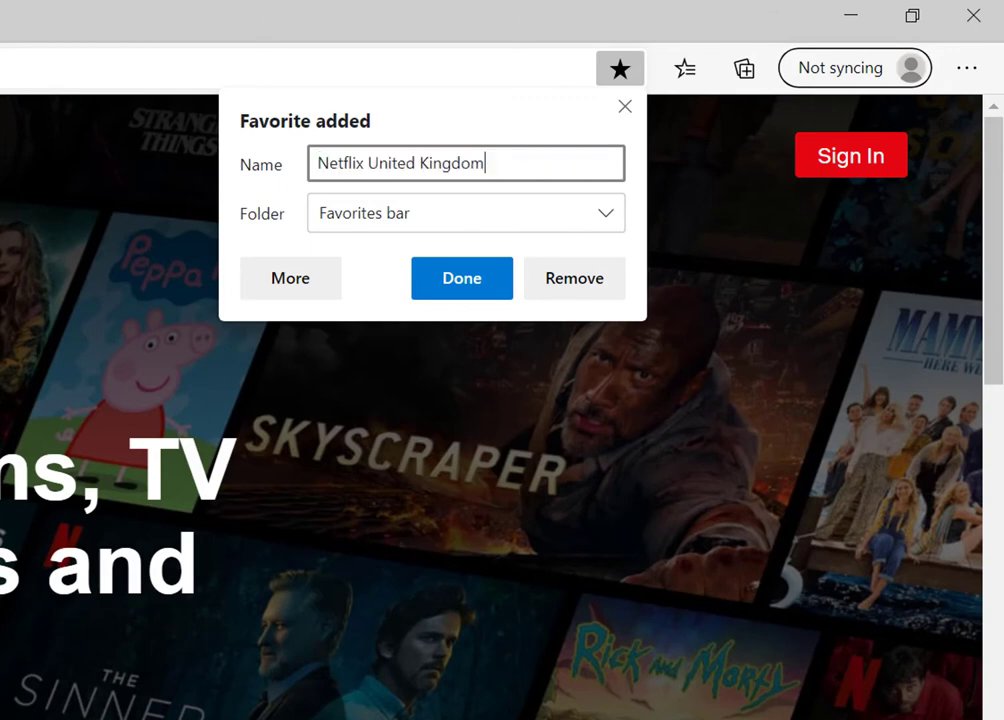
left_click_drag(531, 161, 370, 160)
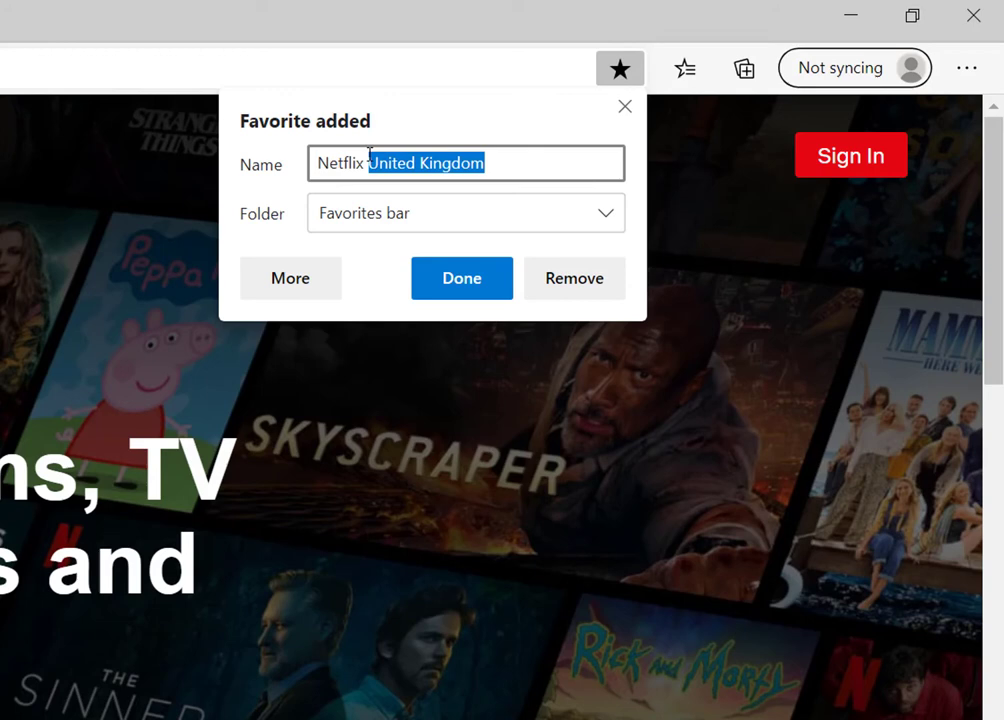
key("BackSpace")
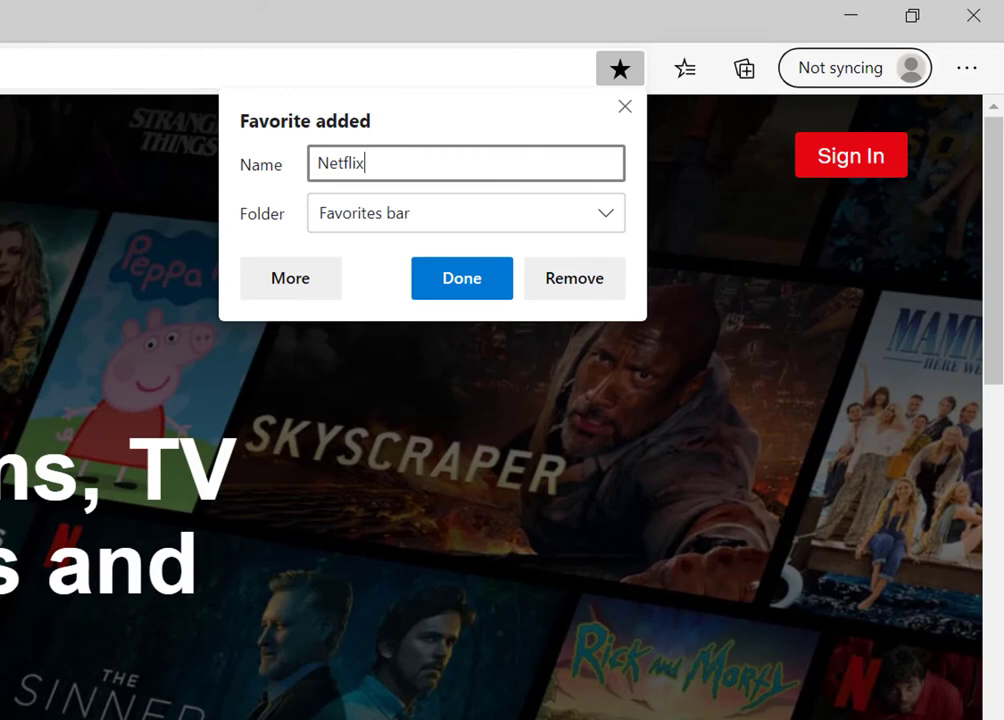
left_click(468, 291)
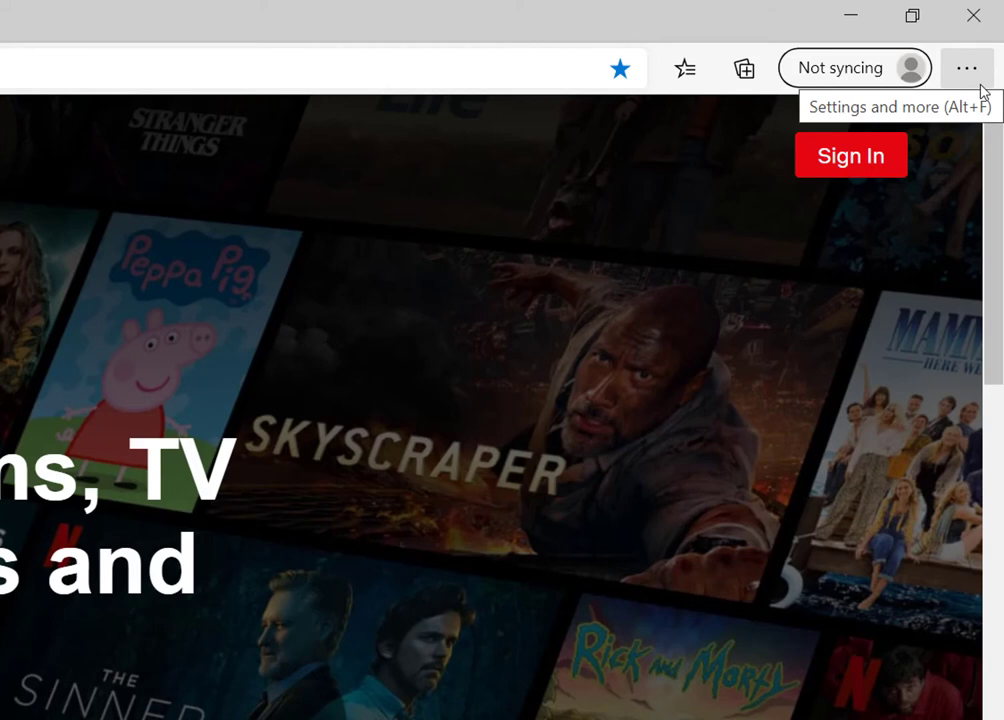
- Set Show favorites bar to Always under Settings and more > Favorites
left_click(981, 92)
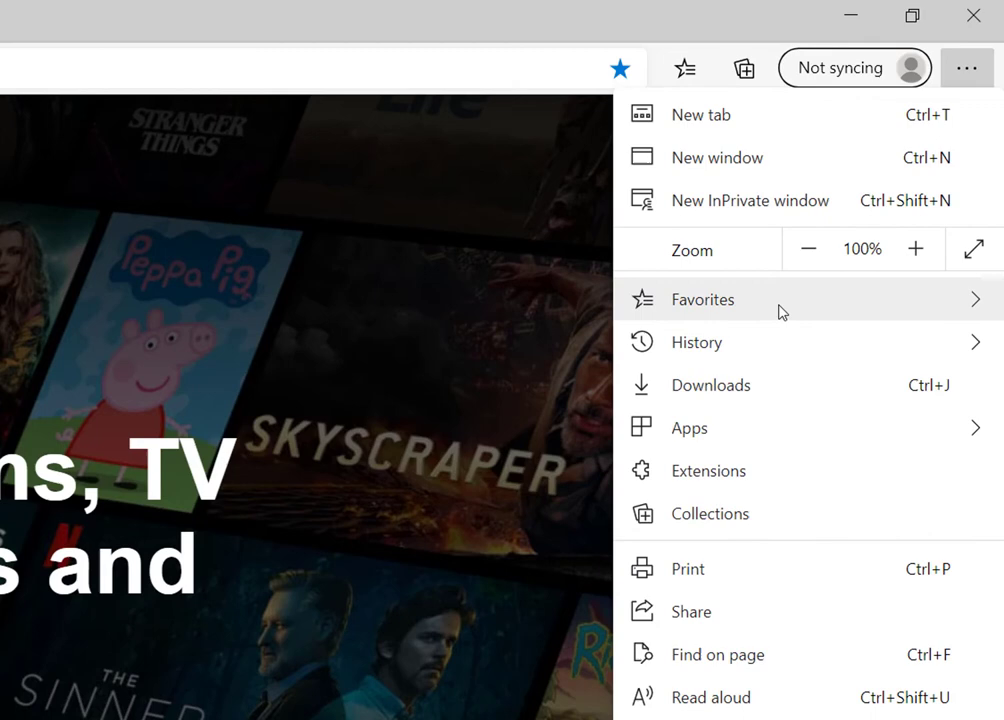
mouse_move(781, 313)
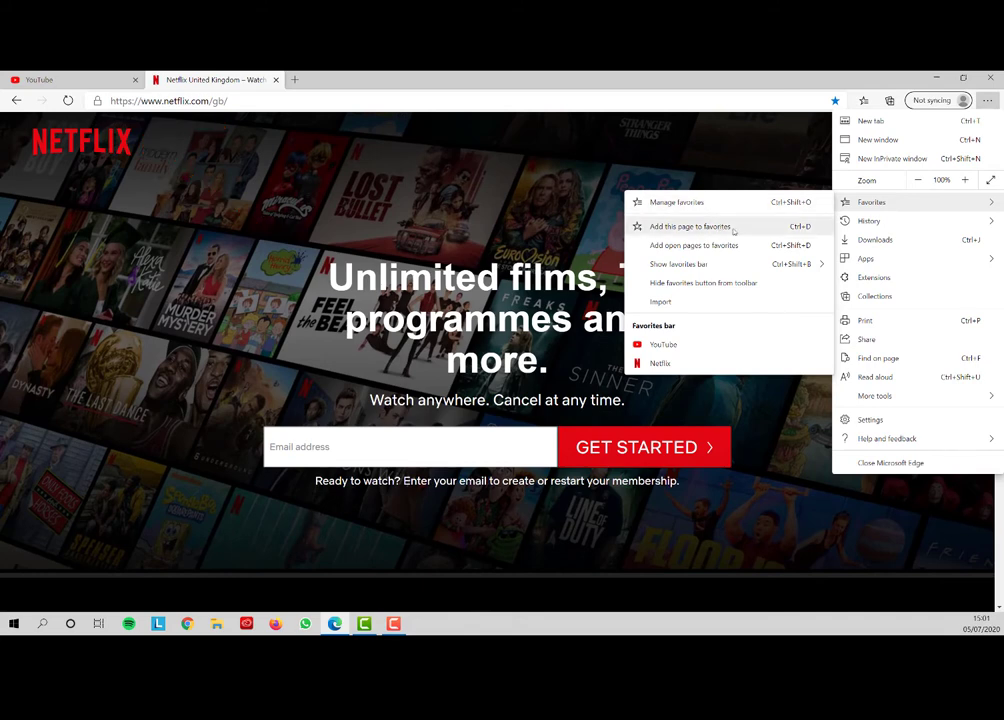
mouse_move(740, 267)
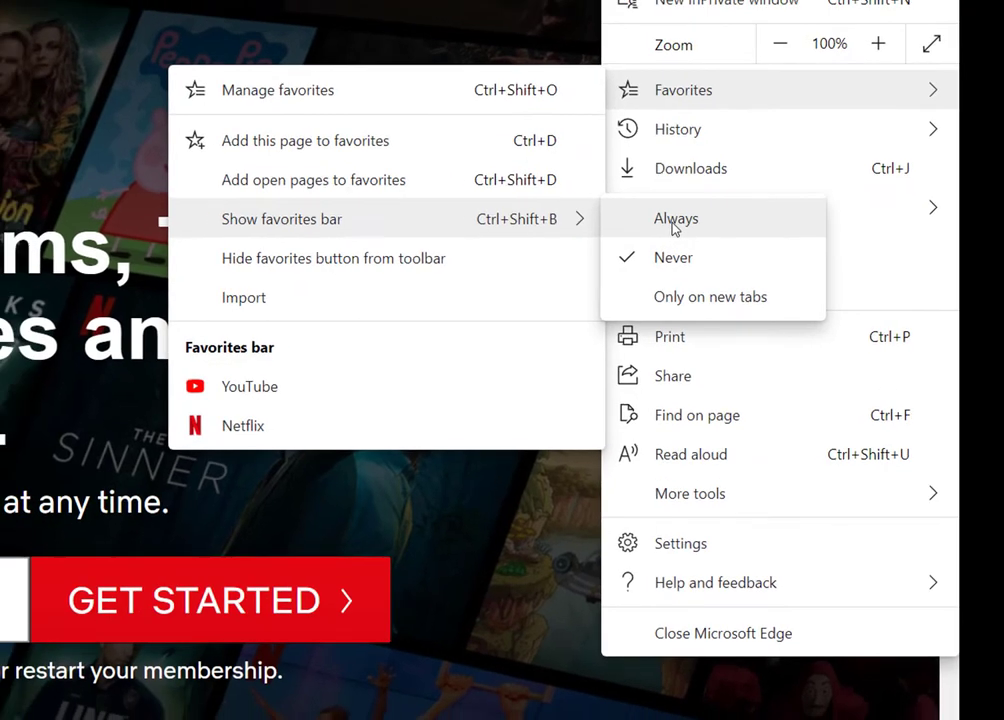
left_click(674, 220)
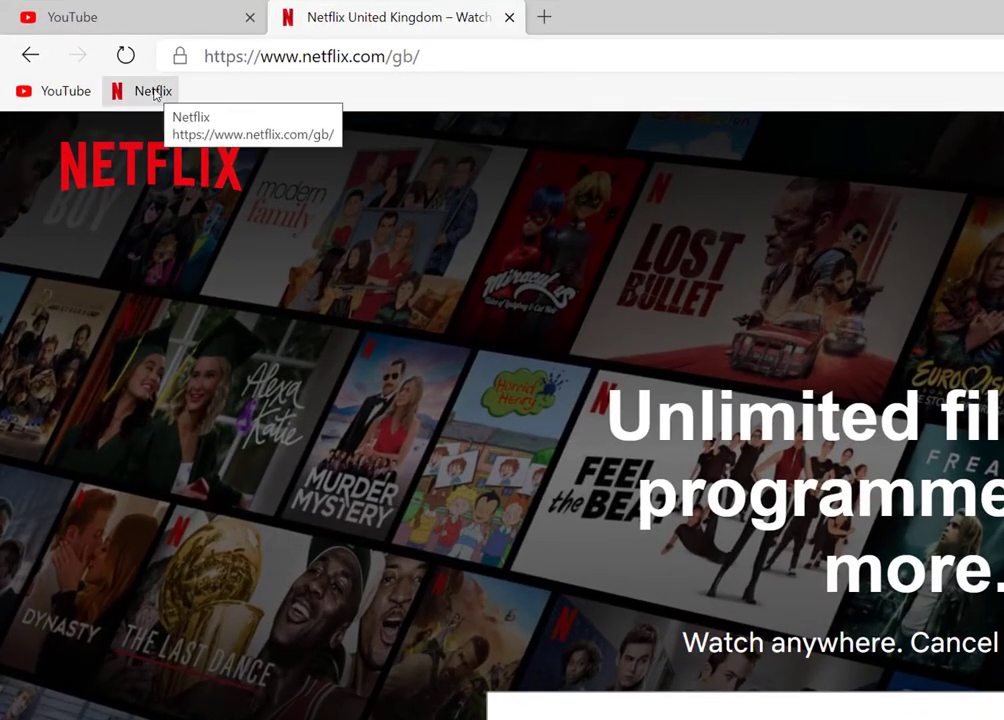
- Search 'bbc news' in a new tab, open Home - BBC News, and add it to favorites
left_click(544, 17)
type("bbc news")
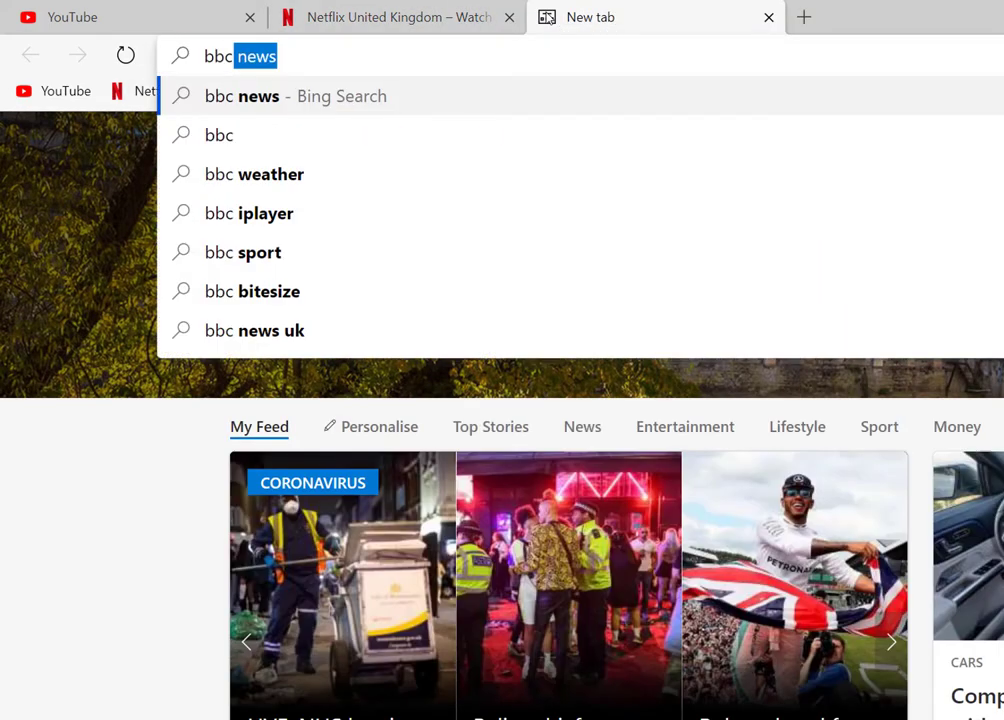
key("Return")
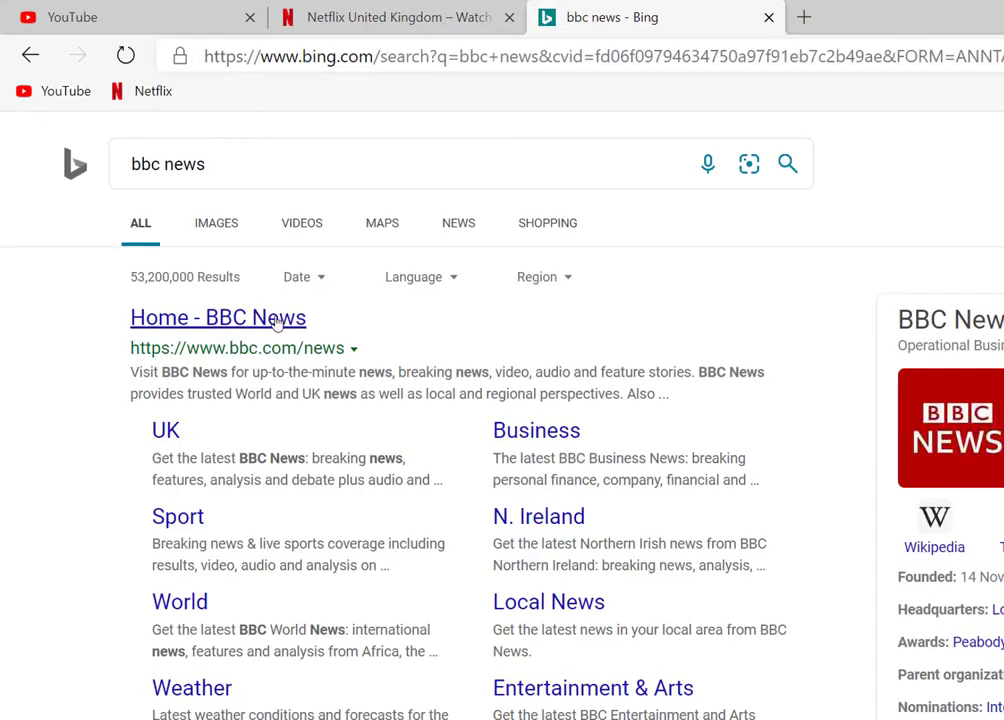
left_click(277, 319)
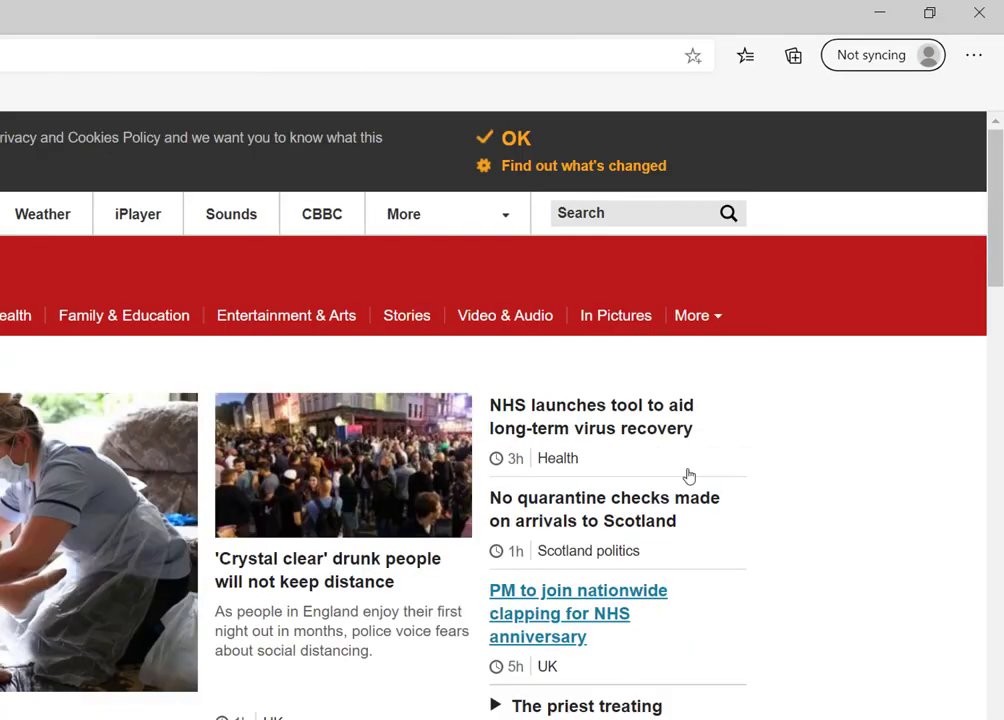
left_click(693, 57)
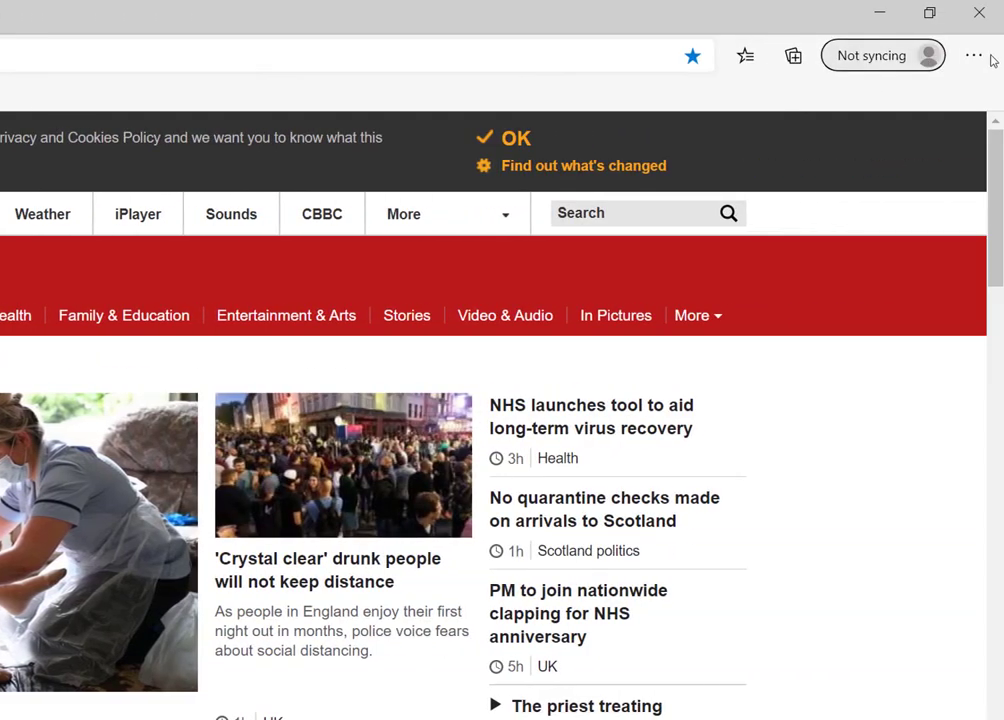
- Set Show favorites bar to Never under Settings and more > Favorites
left_click(975, 57)
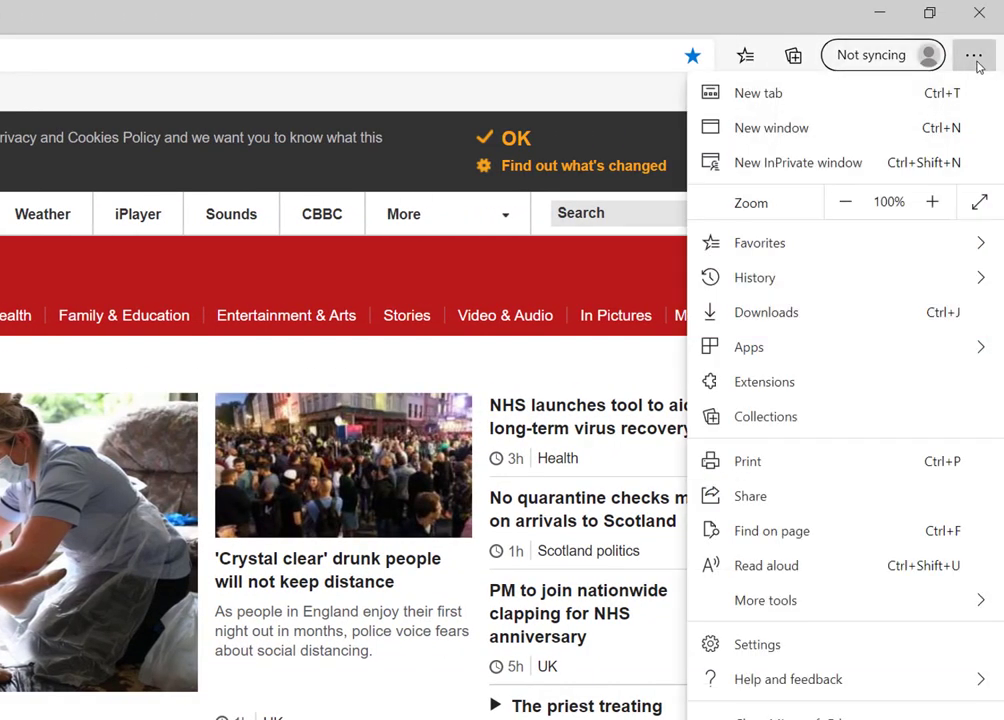
mouse_move(850, 248)
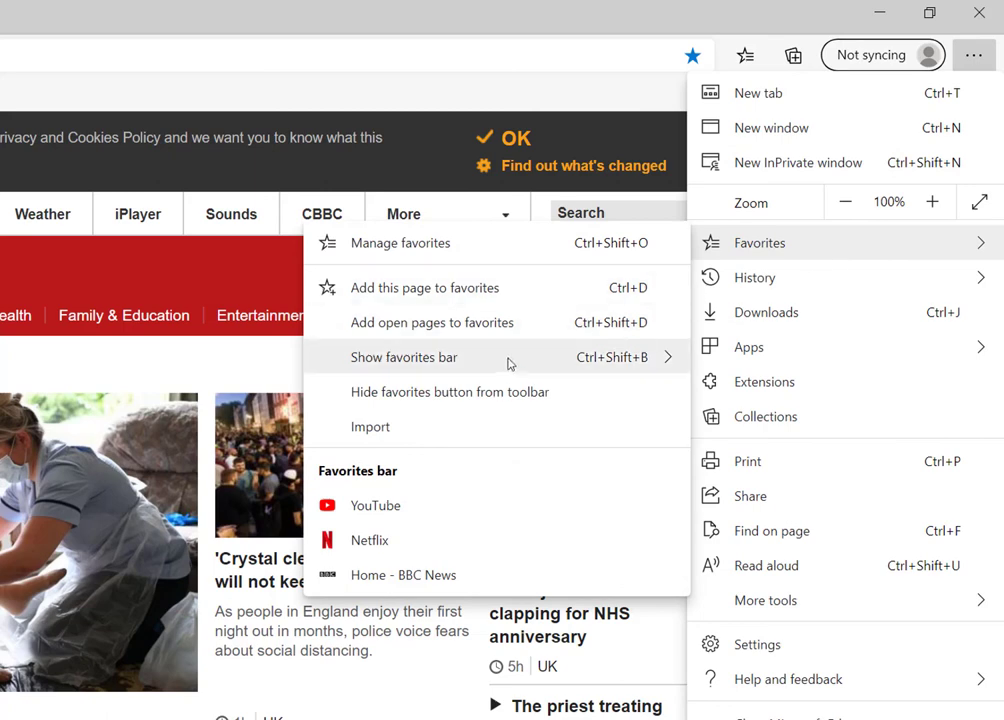
mouse_move(506, 363)
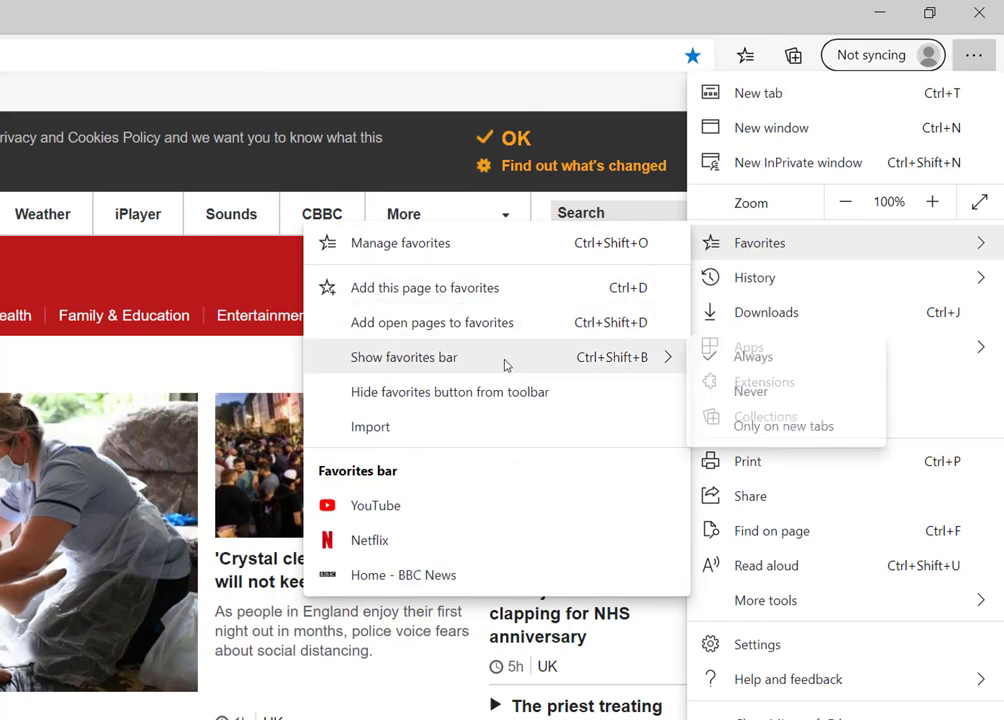
left_click(764, 400)
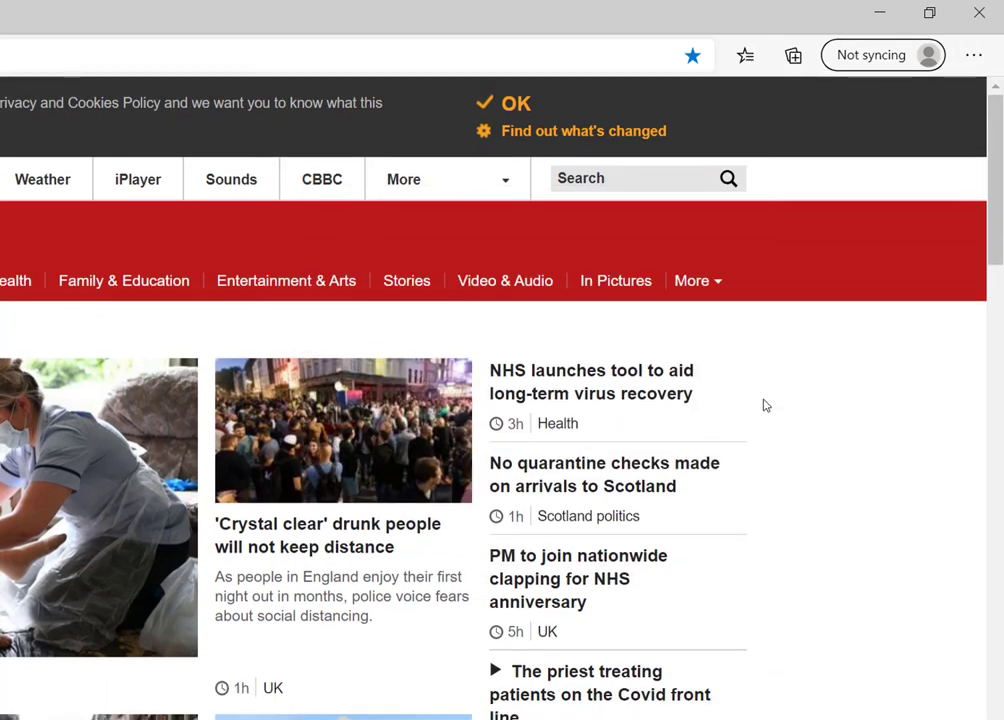